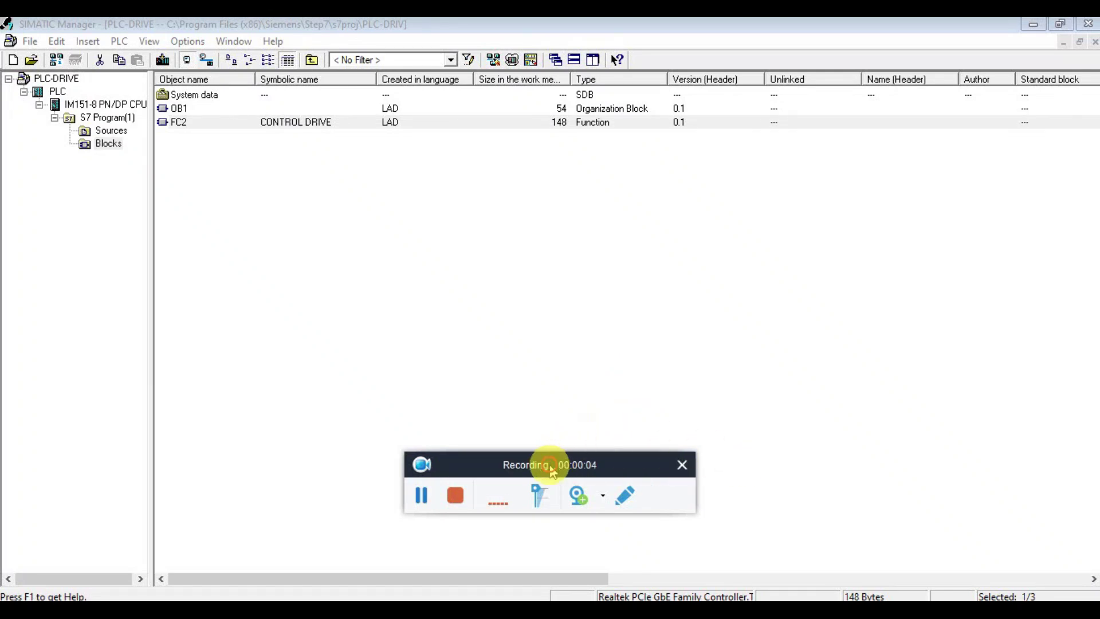
- Leave the PLC-DRIVE OB1/FC2 blocks for the MCT 10 Forward and Reverse Run project
drag(551, 471, 940, 599)
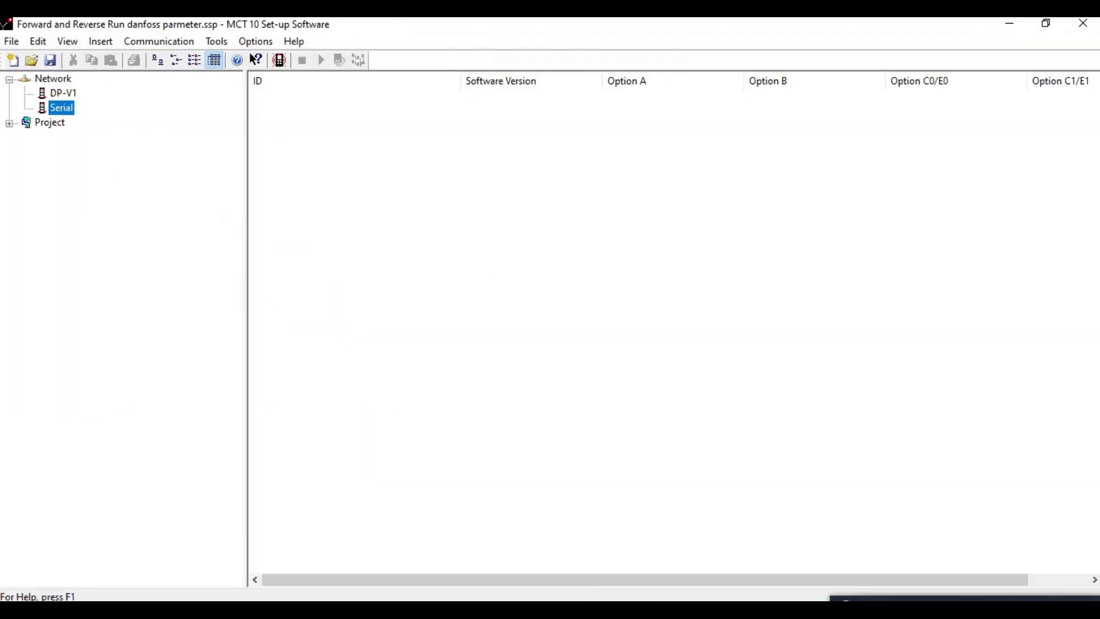
- Scan the serial port and expand the FC-302 drive found on USB 1 to its parameter groups
click(94, 129)
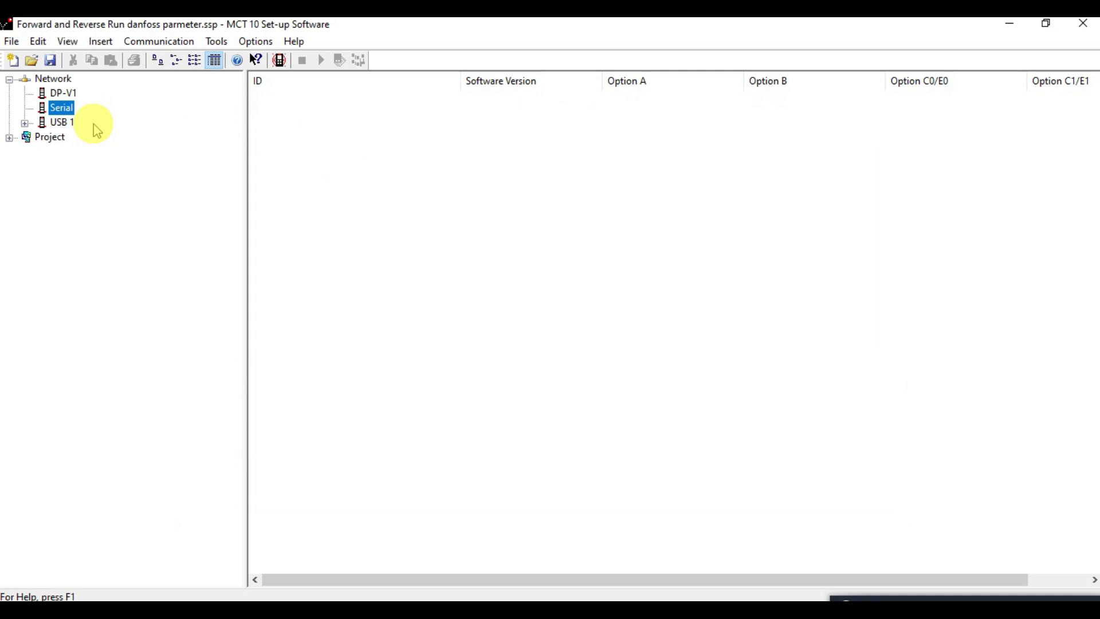
click(24, 122)
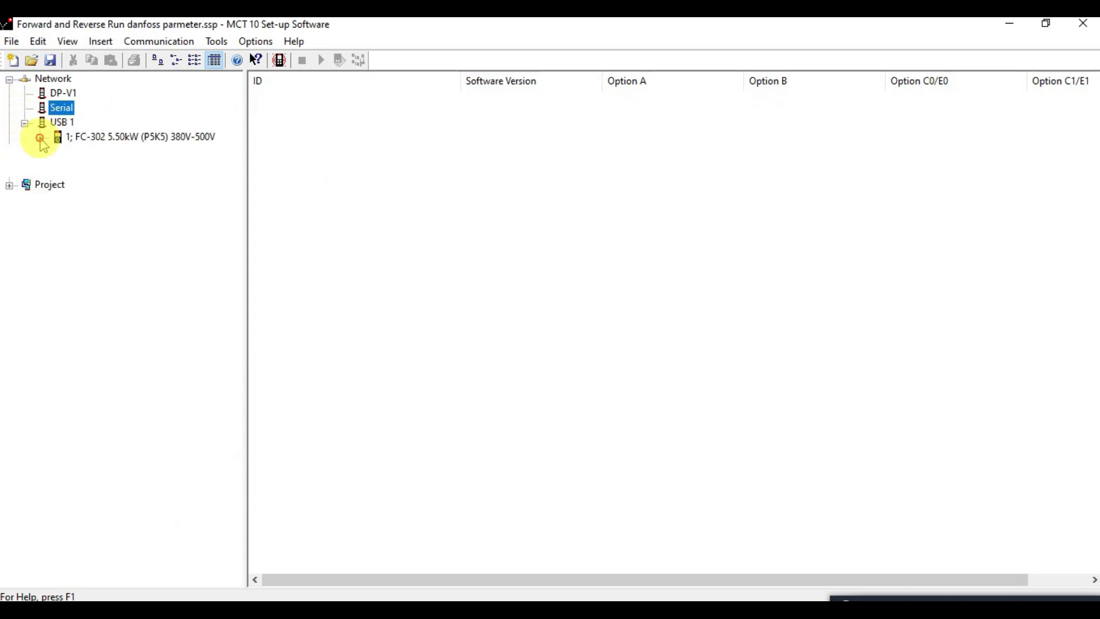
click(40, 137)
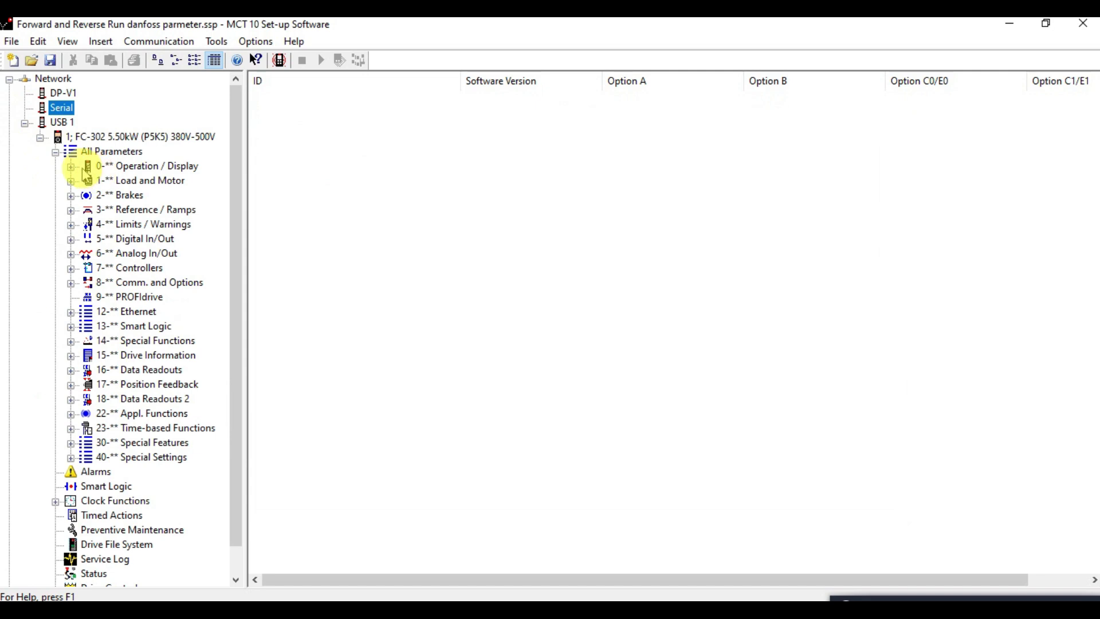
- Review the 8-0* General Settings, checking the Control Site and Control Word Source parameters
click(104, 283)
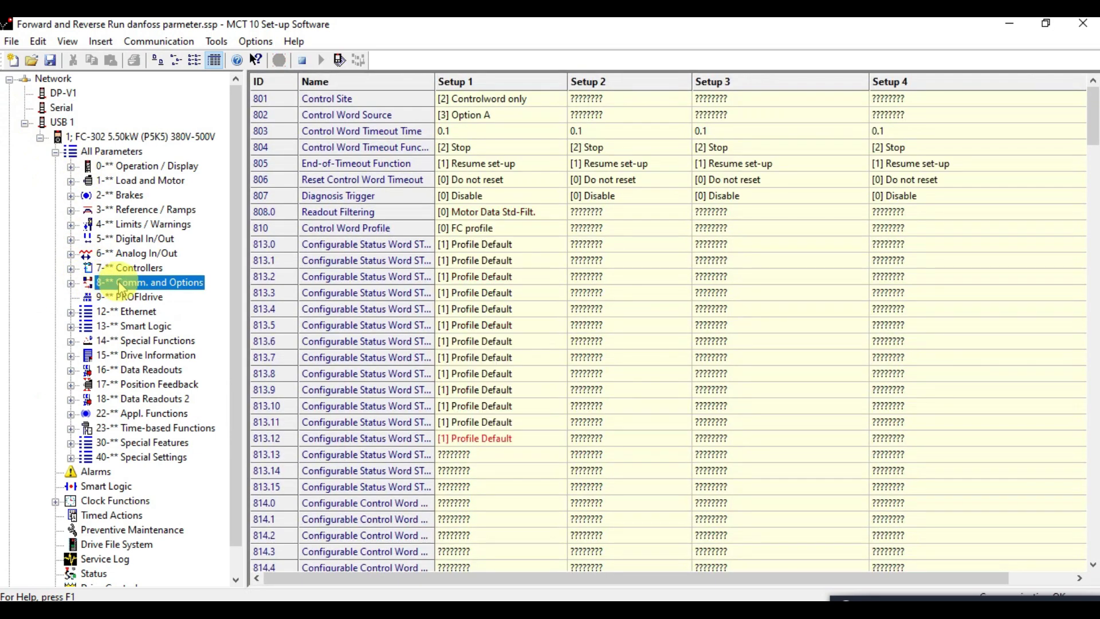
click(71, 282)
click(146, 297)
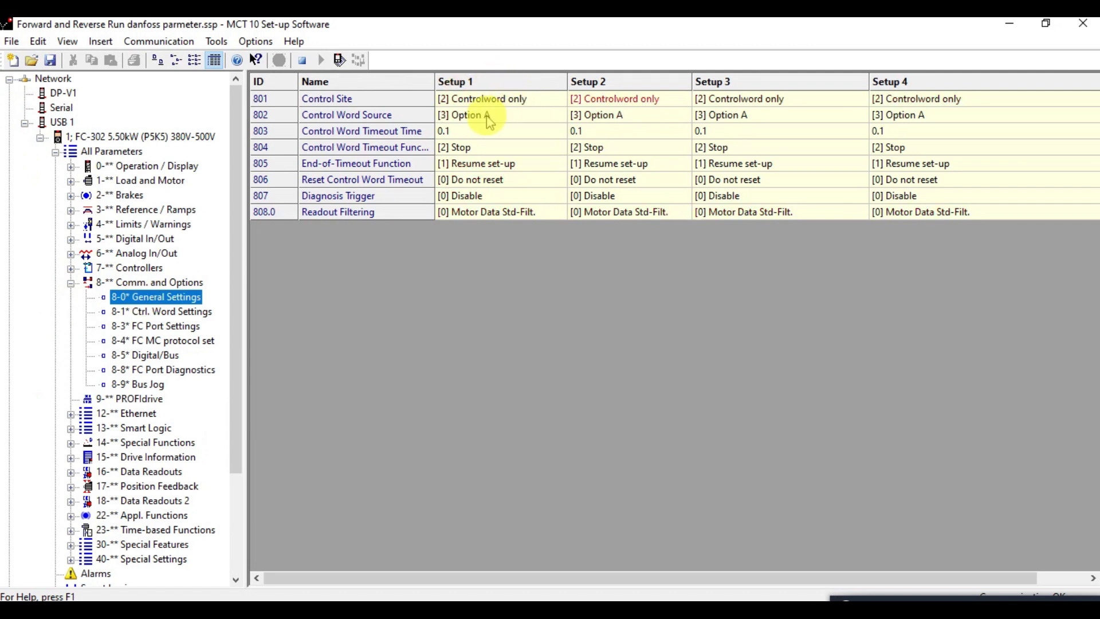
click(348, 100)
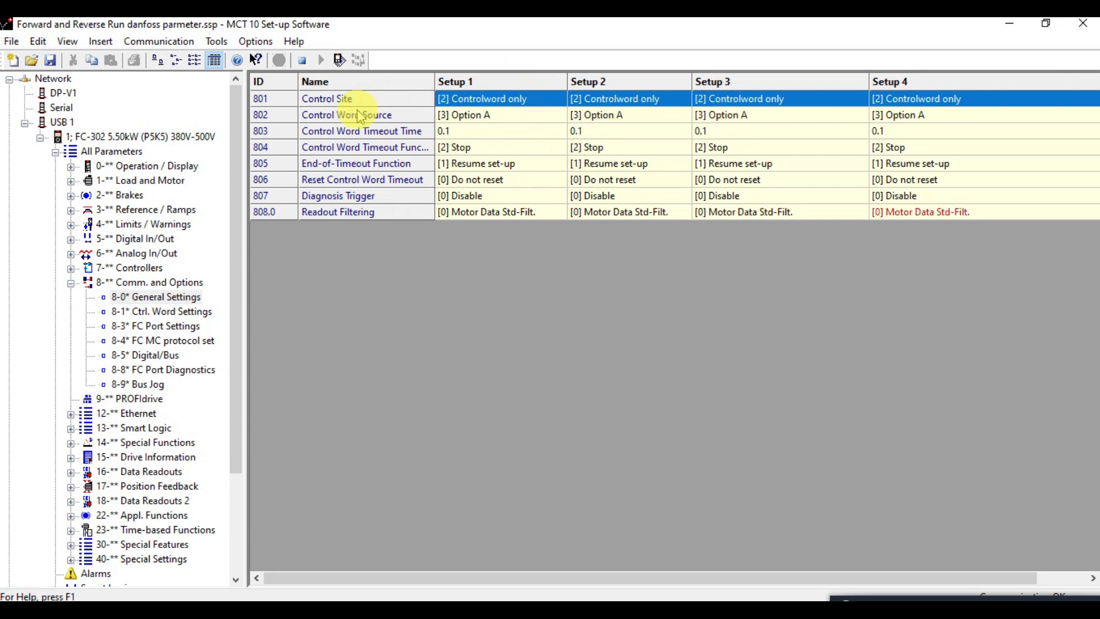
click(359, 117)
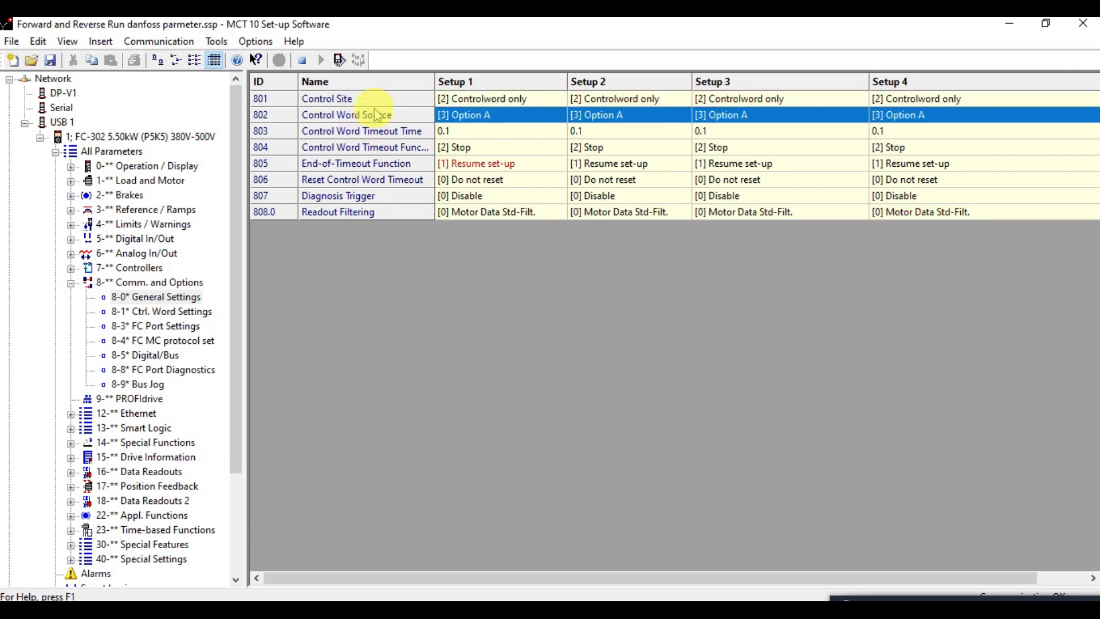
- Look through 8-1* control word settings and 8-5* Digital/Bus, then display 9-** PROFIdrive
click(163, 311)
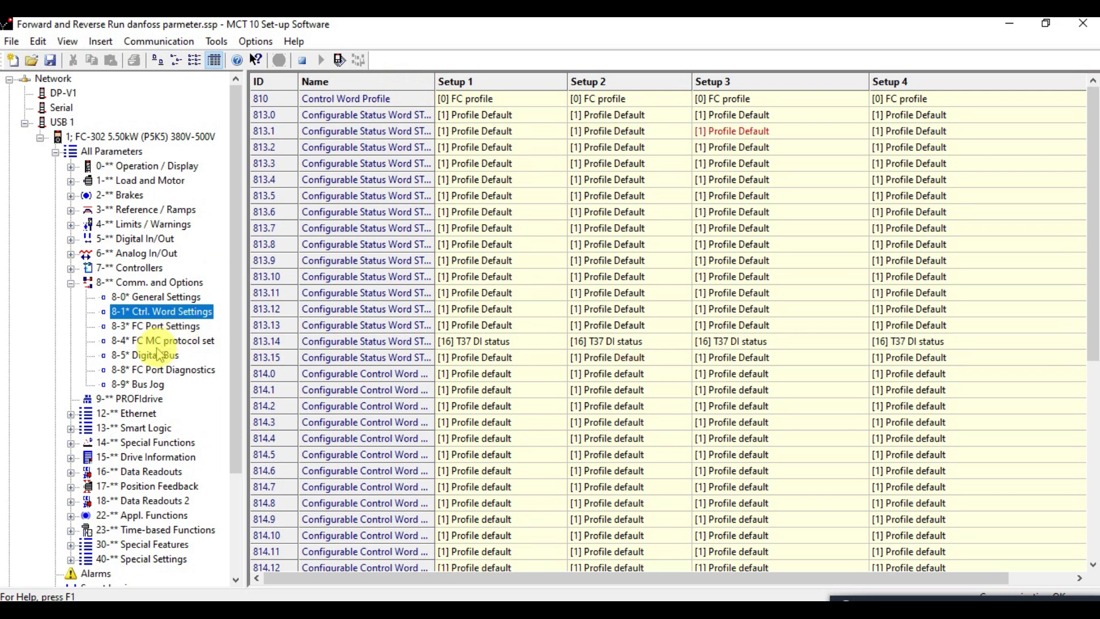
click(150, 356)
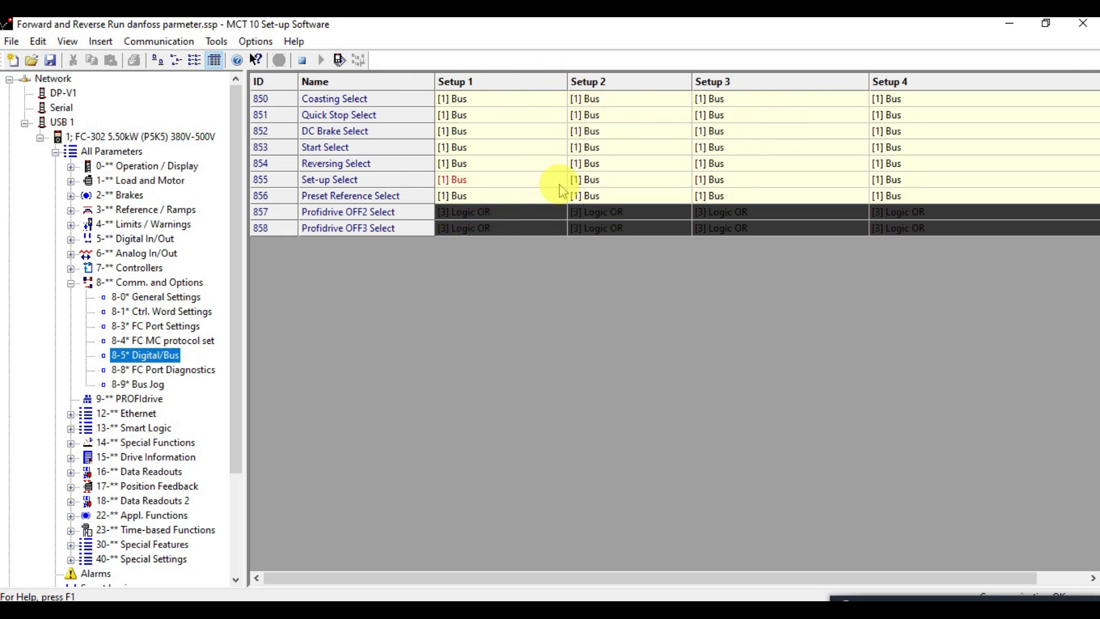
click(133, 399)
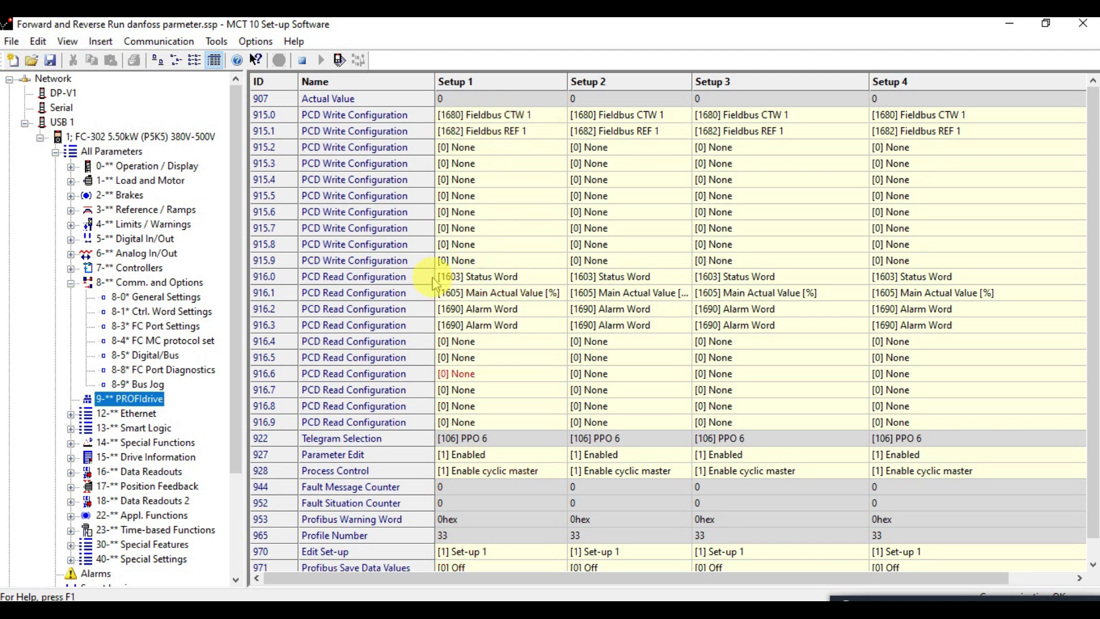
- Check PROFIdrive rows 916.0, 916.1 and 922, then collapse 8-** and expand 12-** Ethernet
click(411, 279)
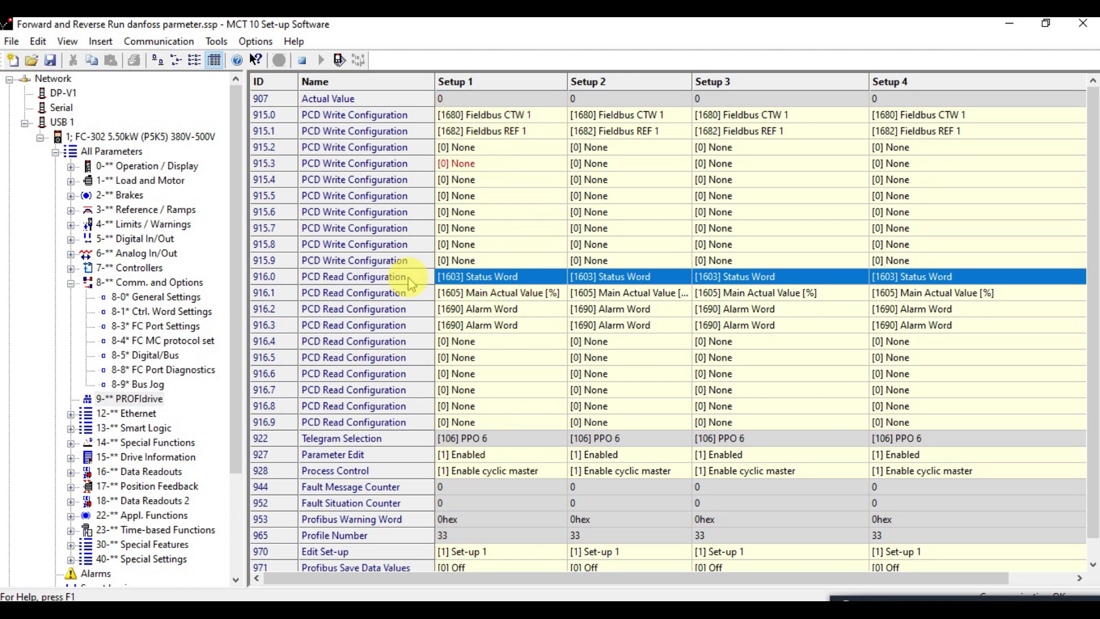
click(486, 294)
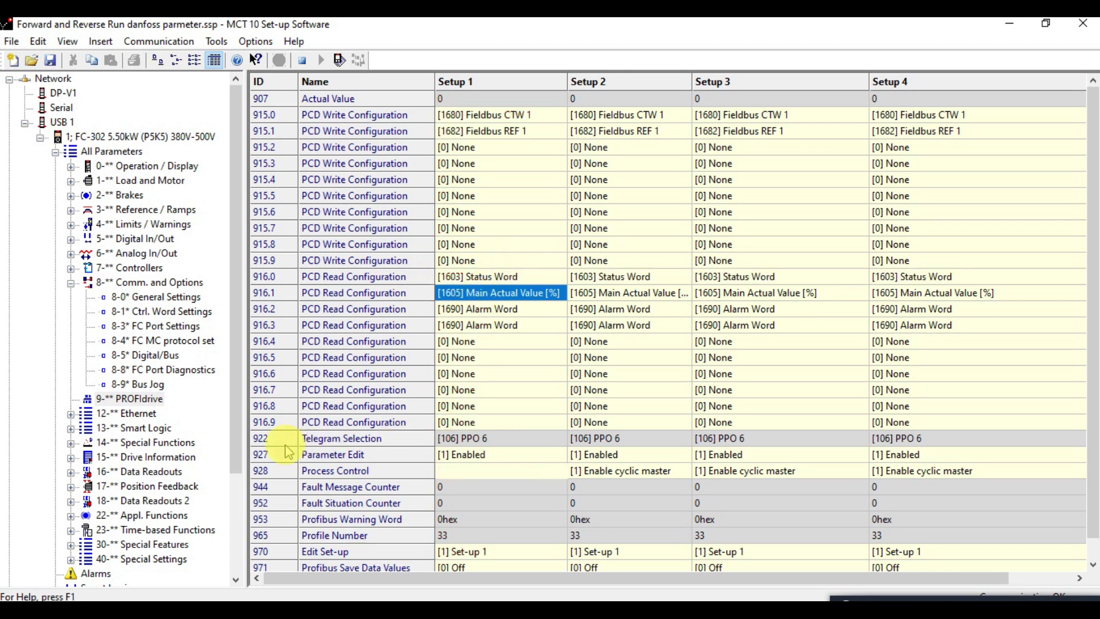
click(266, 440)
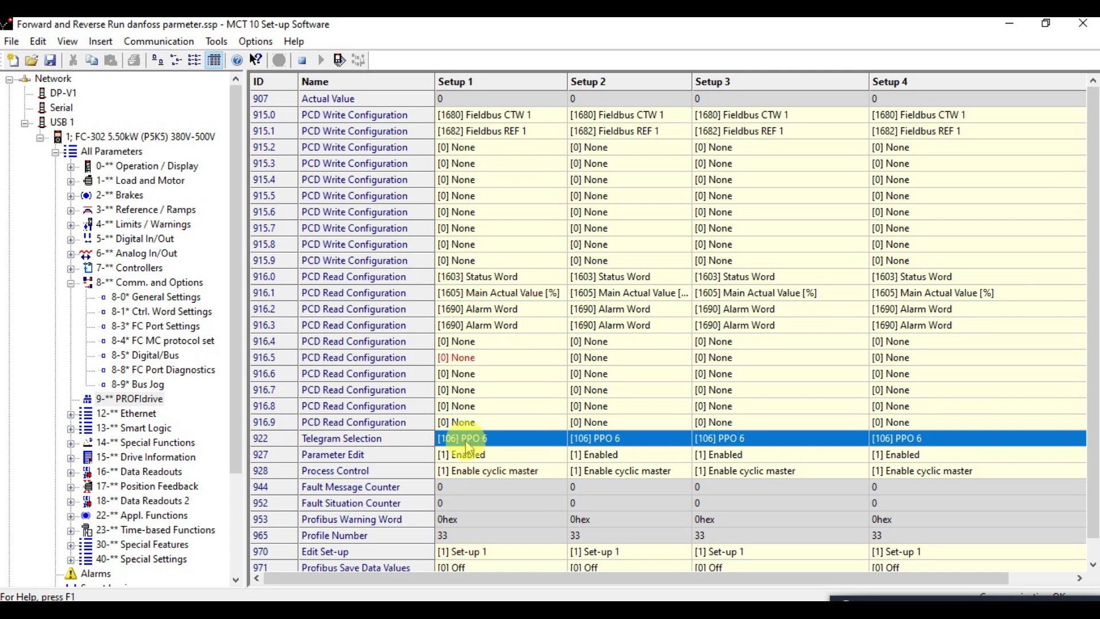
click(71, 283)
click(72, 311)
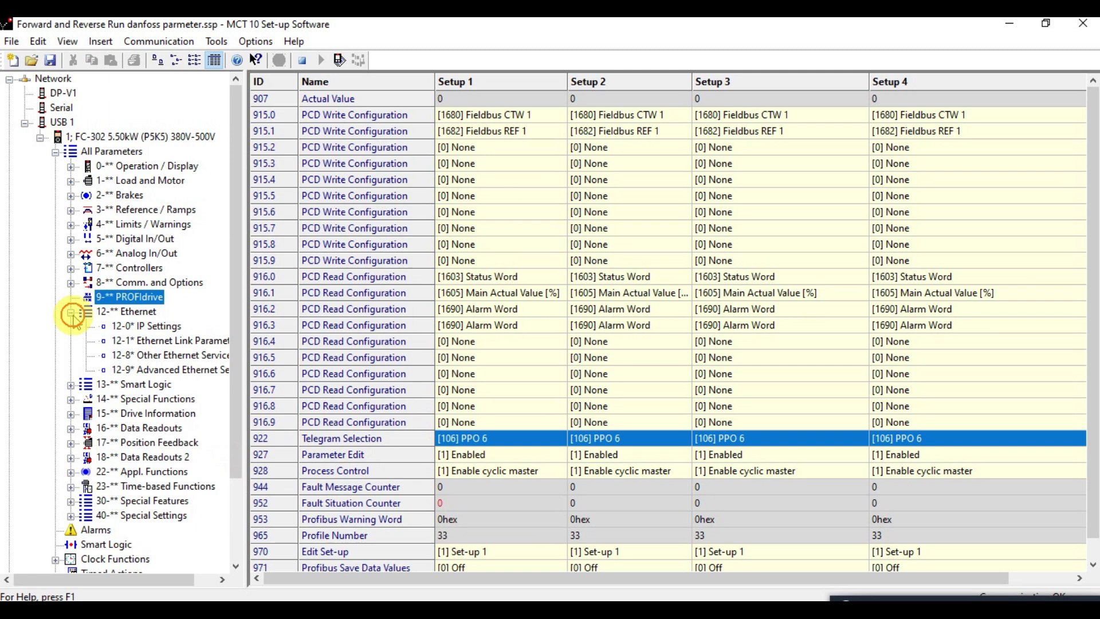
- Display the 12-** Ethernet group's IP Settings parameters
click(142, 311)
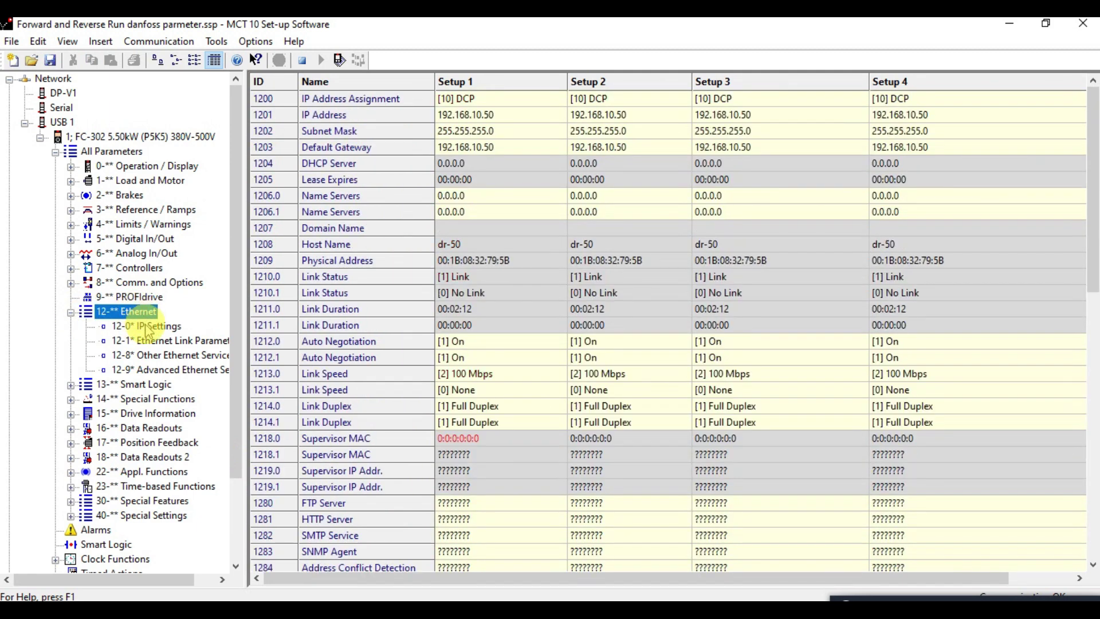
click(147, 330)
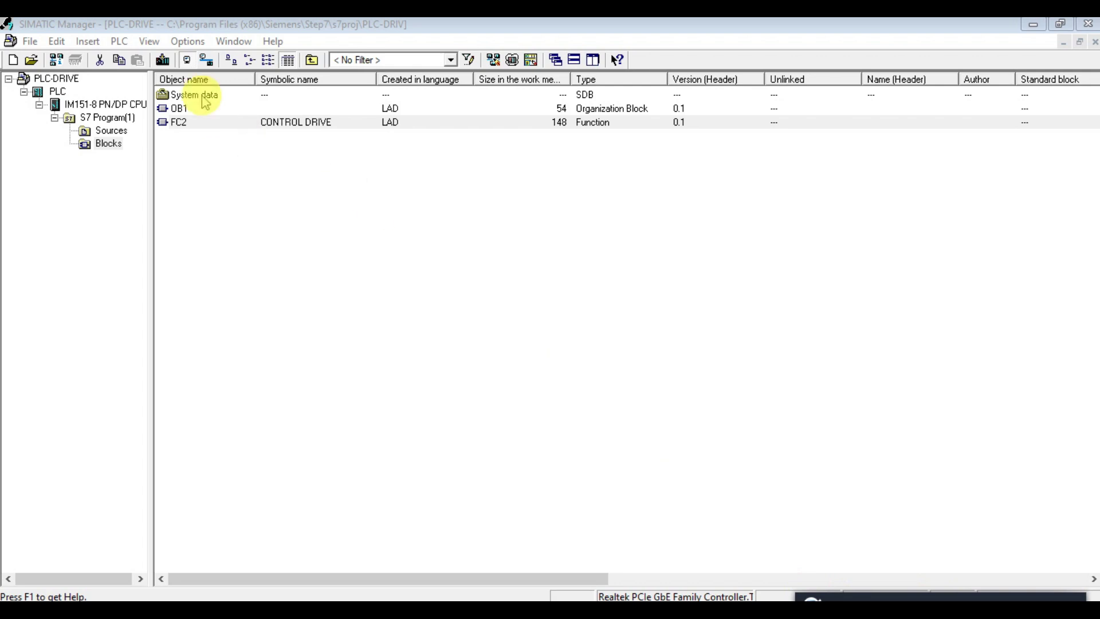
- Open the FC2 CONTROL DRIVE block and monitor its ladder values online
click(179, 121)
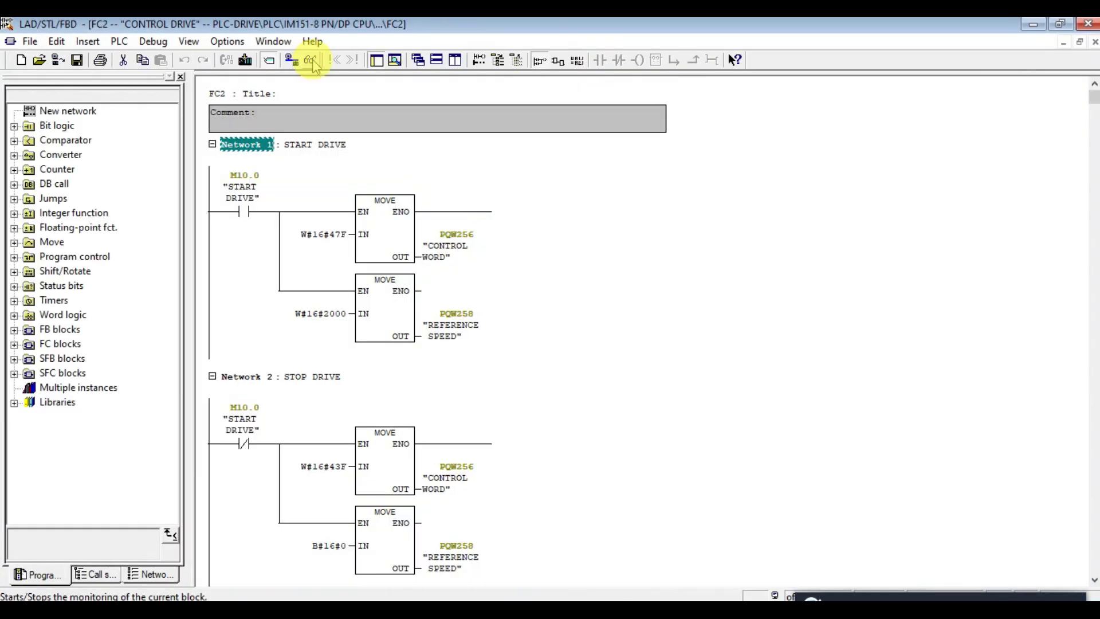
click(309, 59)
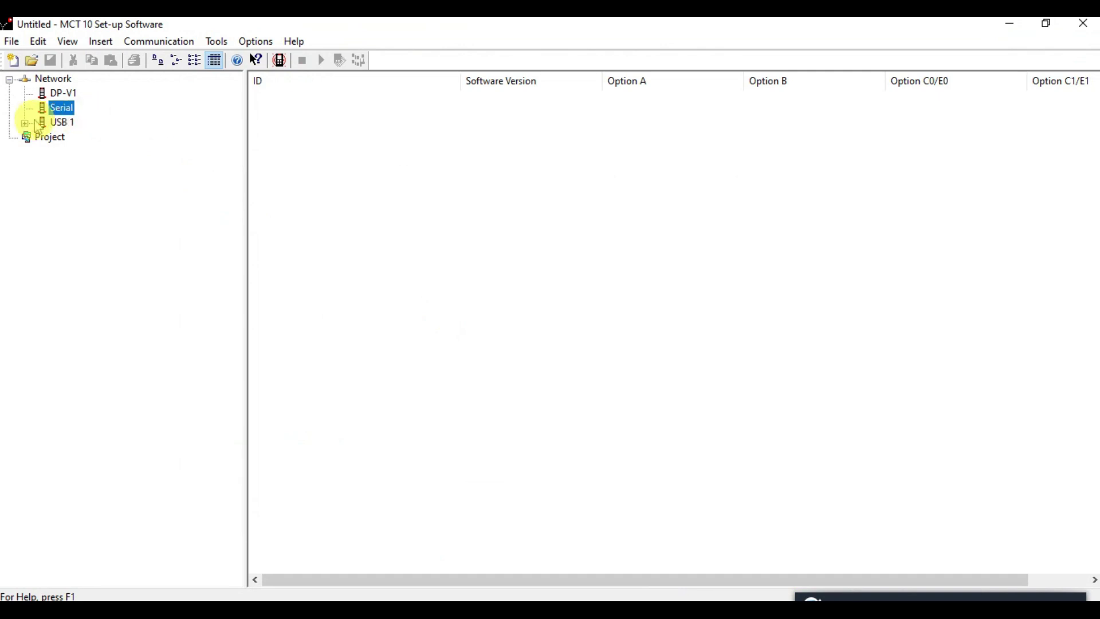
- Open the FC-302 drive's Status view: control word 43F hex, status word 4607 hex
click(25, 122)
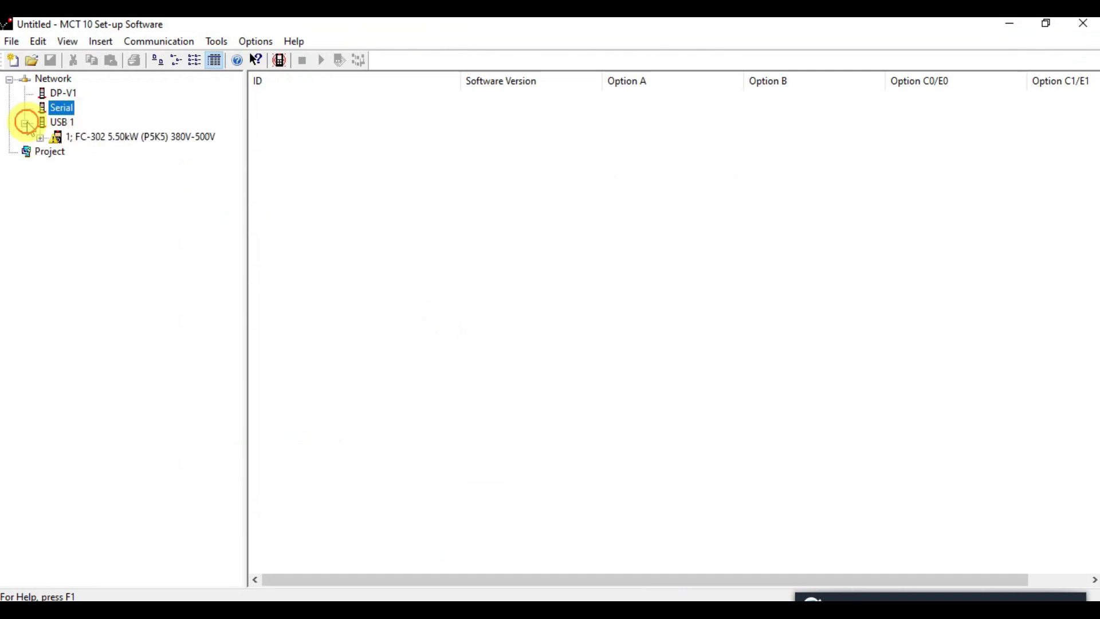
click(41, 136)
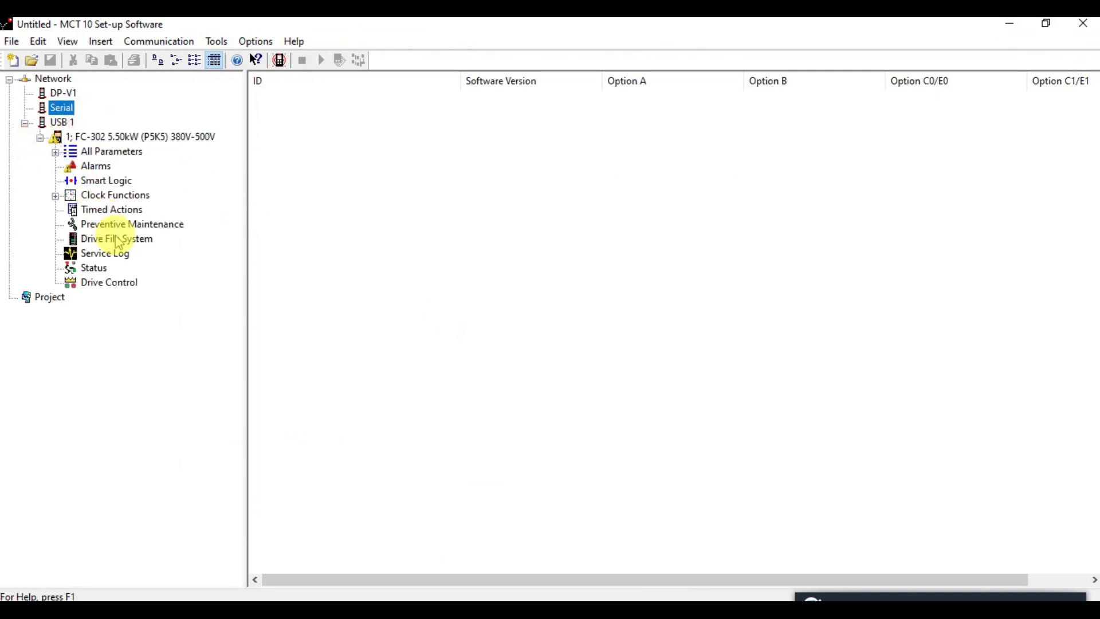
click(90, 267)
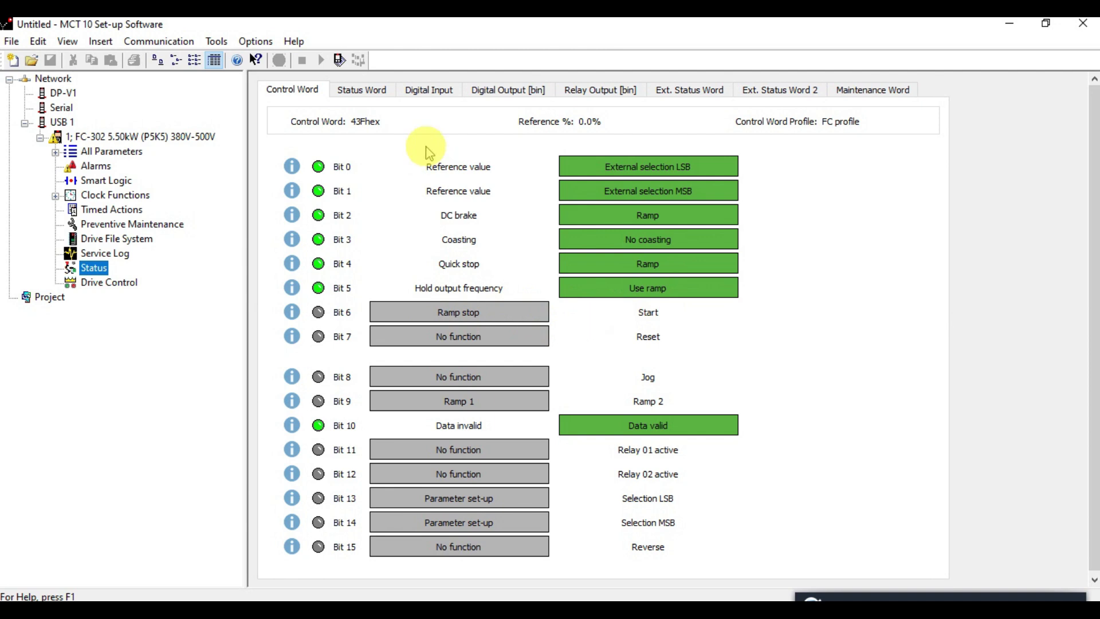
click(372, 94)
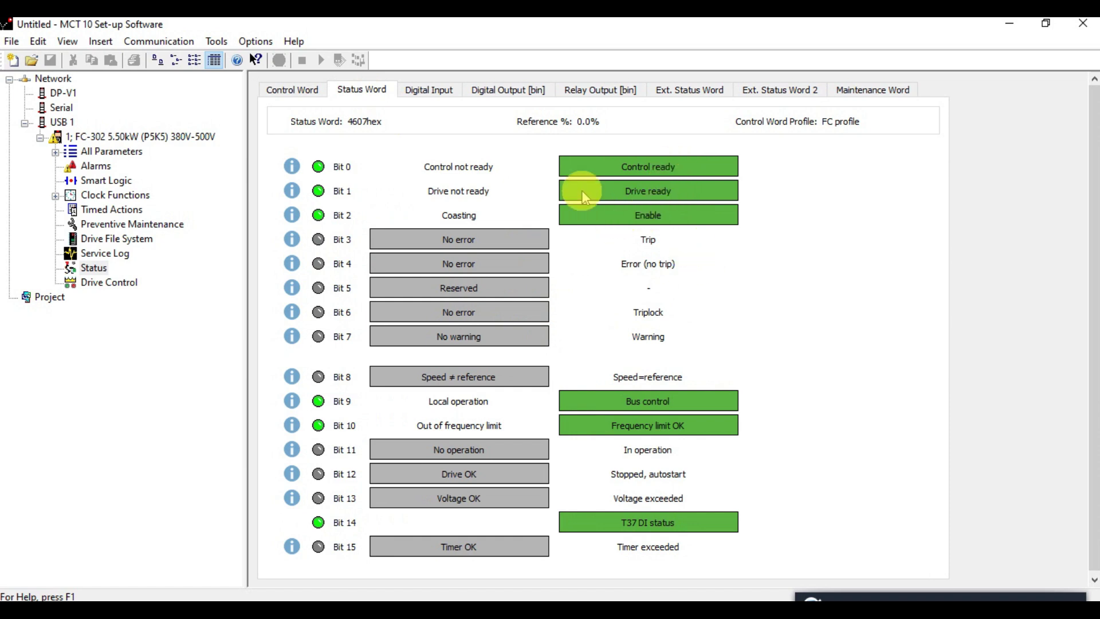
click(293, 91)
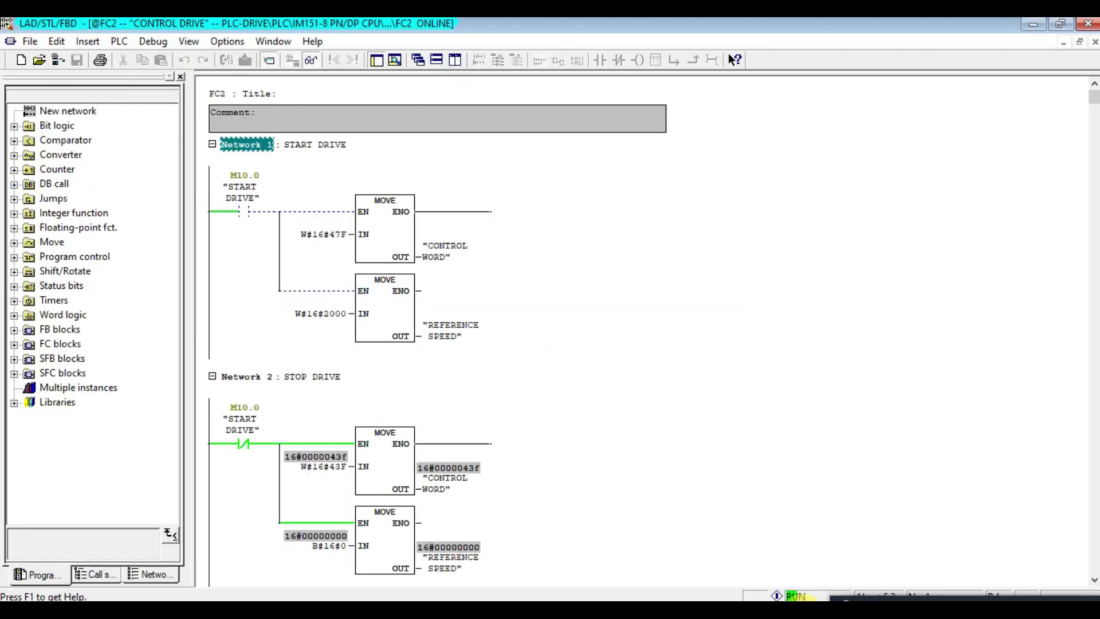
- Modify the Network 1 START DRIVE contact (M10.0) to 1 to run the drive
click(249, 196)
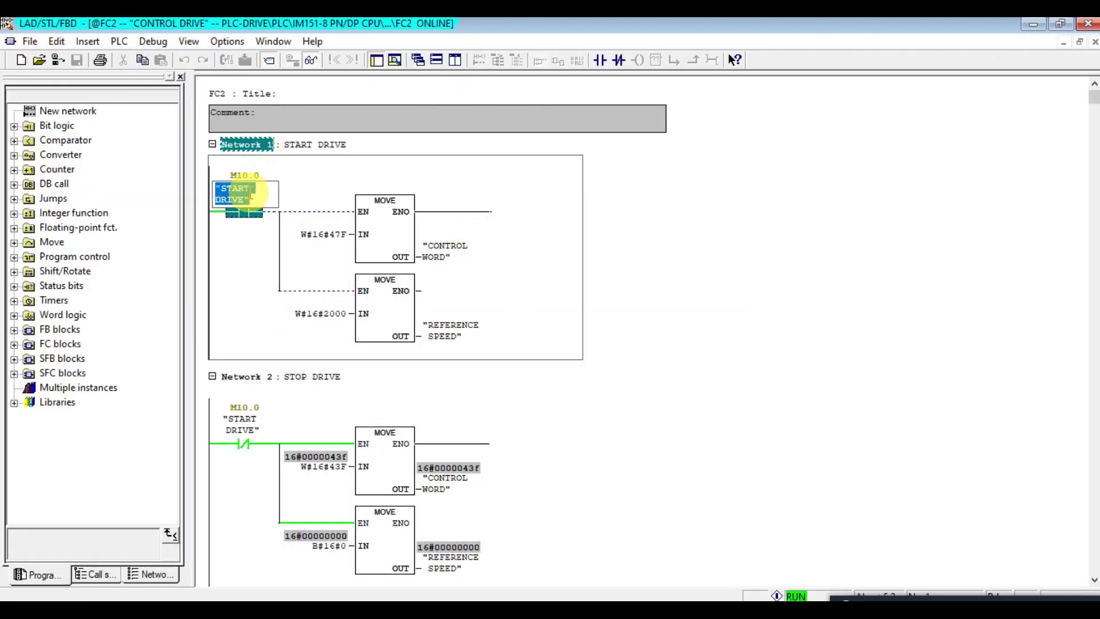
right_click(249, 193)
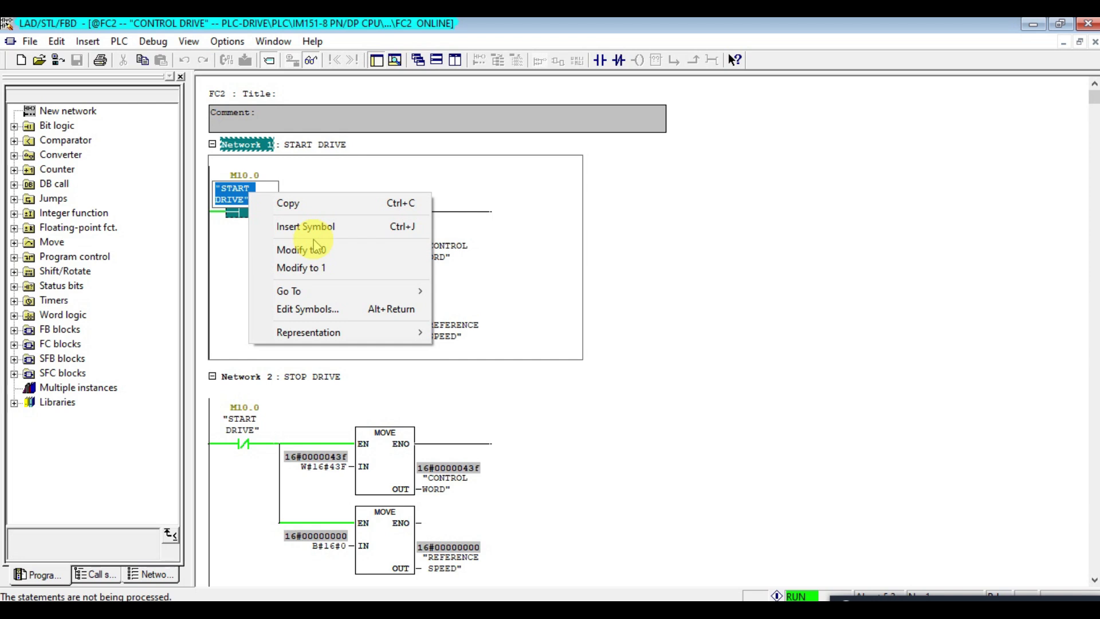
click(323, 272)
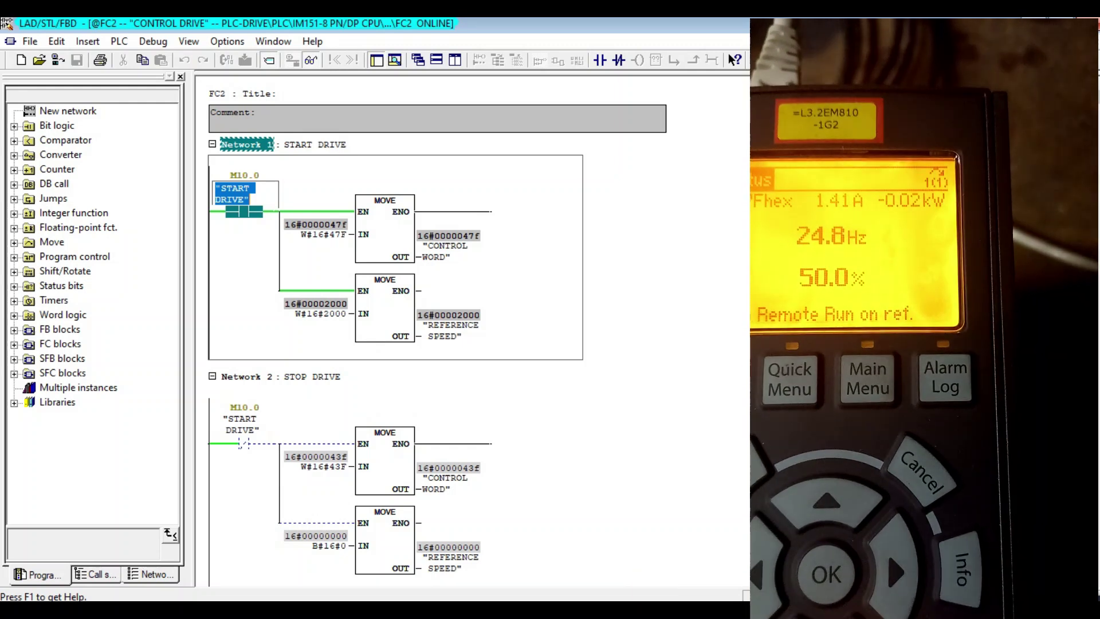
- Reopen the FC-302 Status view to confirm status word 4F07 hex, drive in operation
key(alt+Tab)
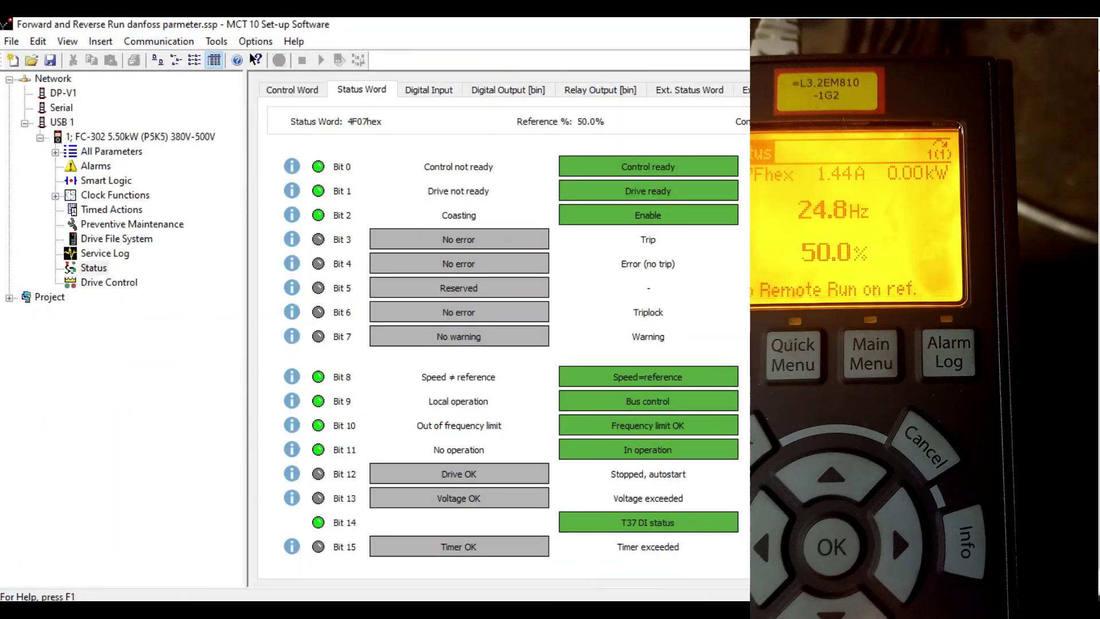
mouse_move(507, 595)
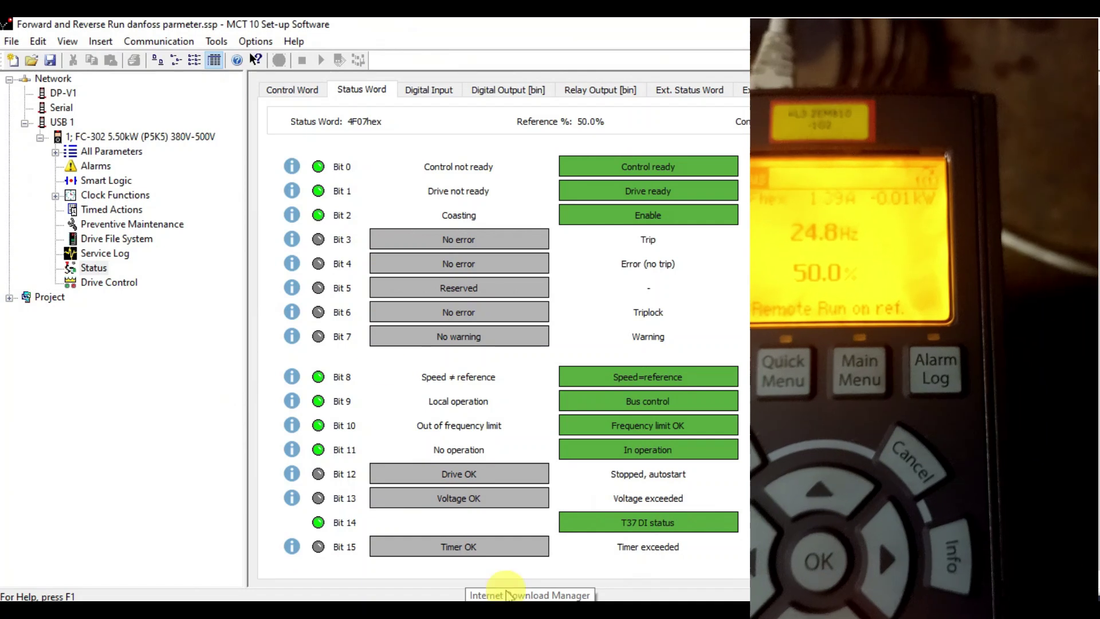
click(96, 268)
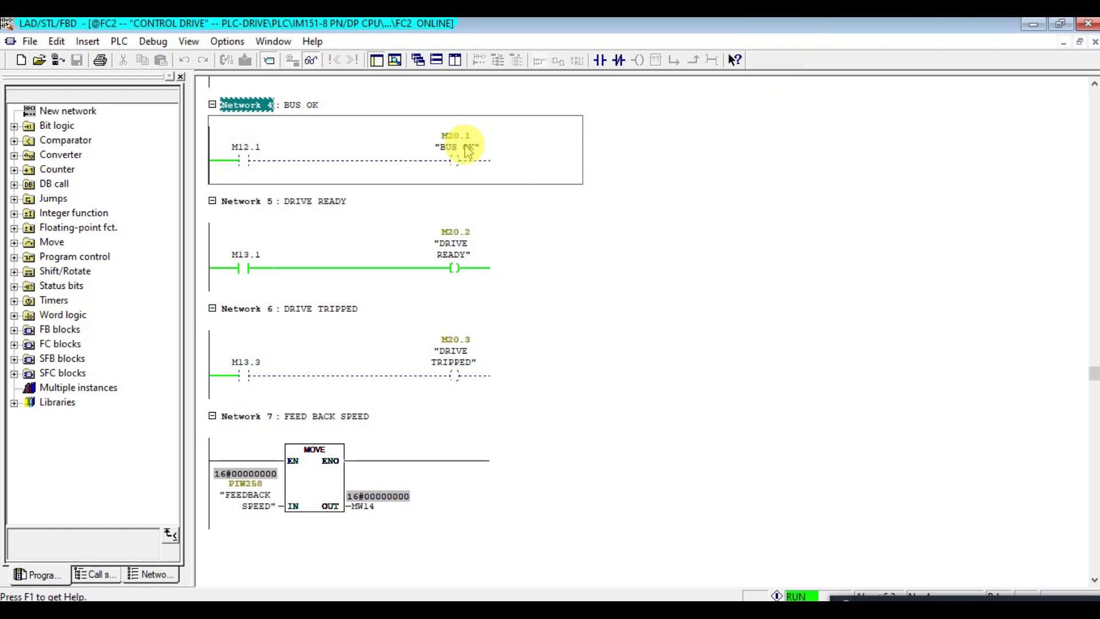
scroll(607, 174, up, 10)
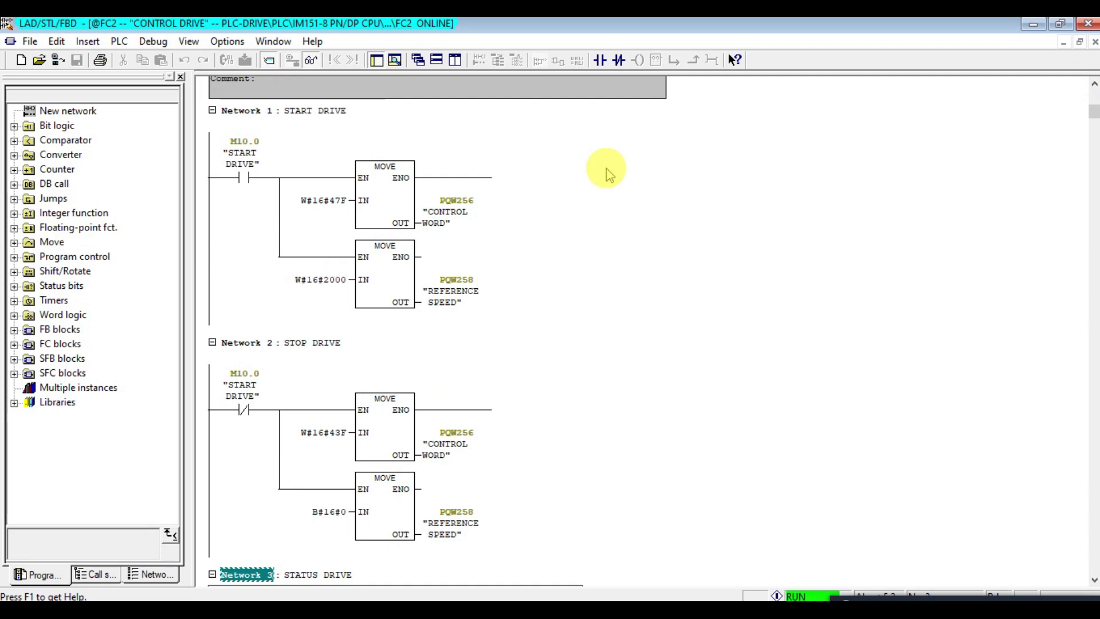
- Modify the Network 1 START DRIVE operand (M10.0) to 0 to stop the drive
click(606, 171)
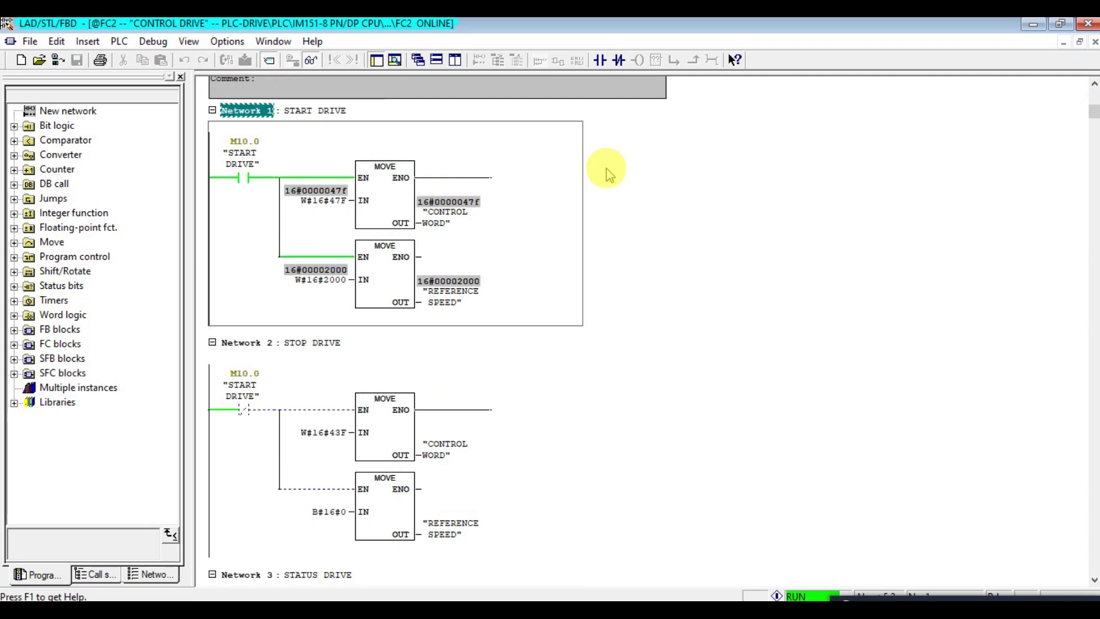
click(243, 163)
right_click(249, 161)
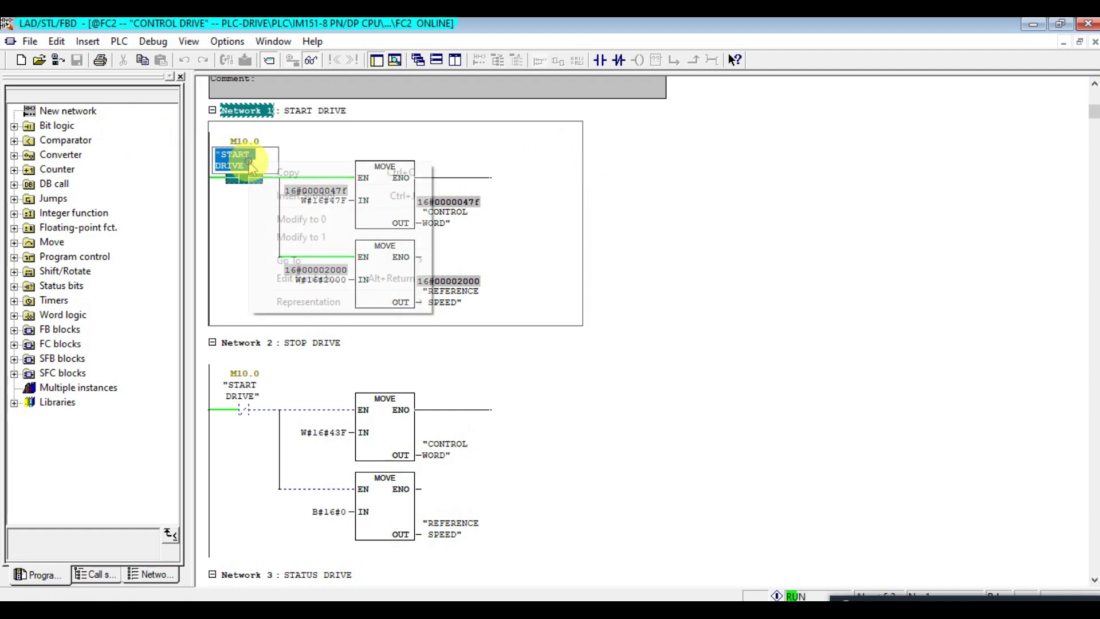
click(299, 220)
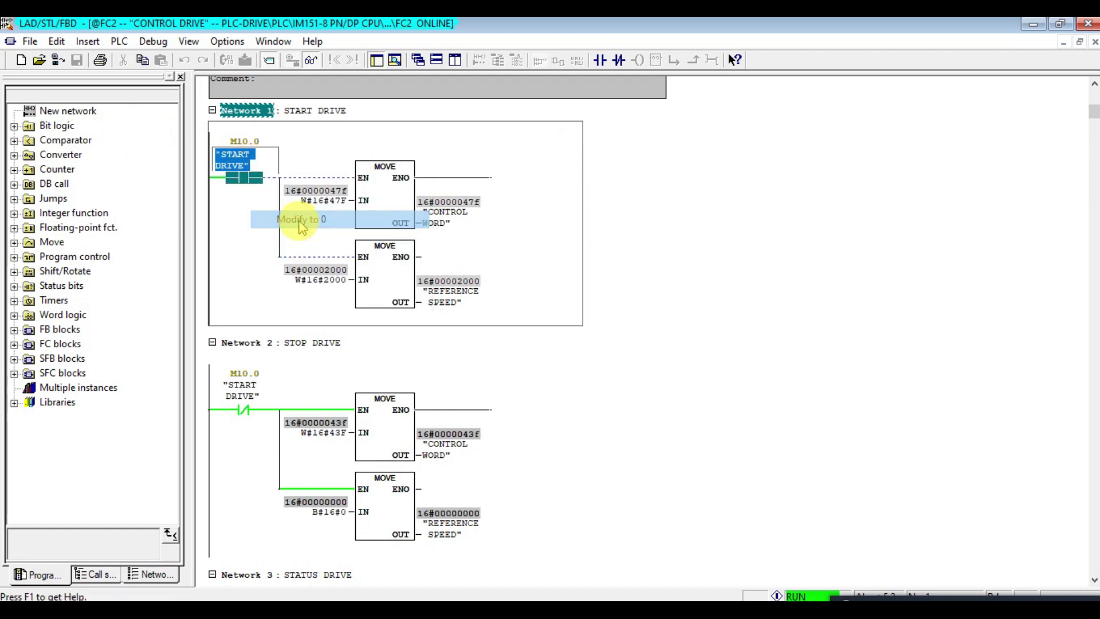